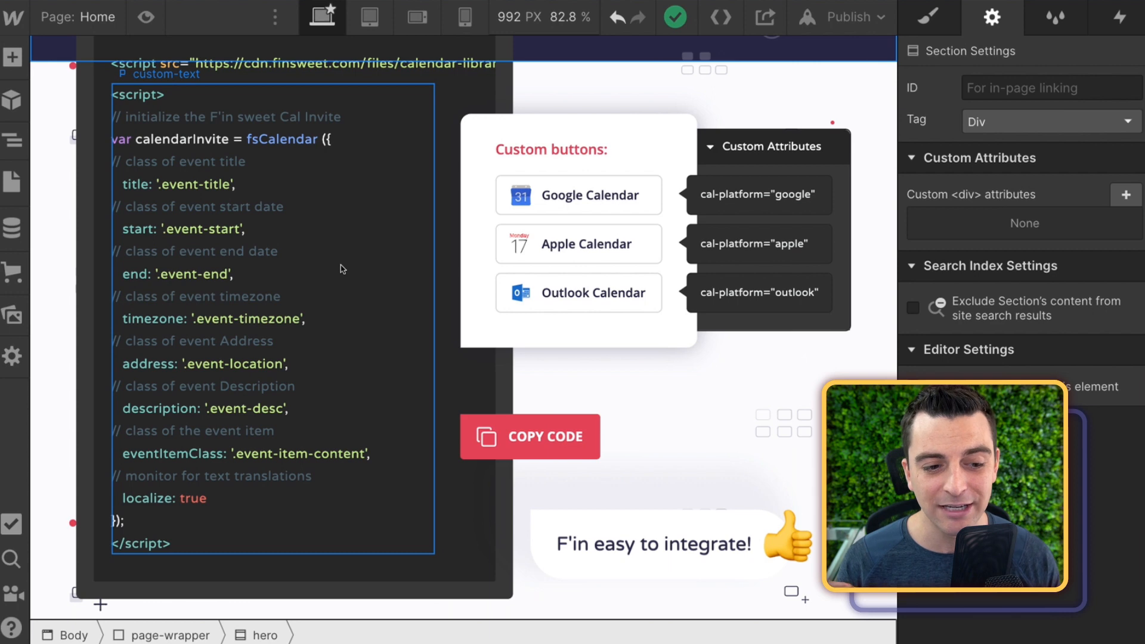
- Examine the calendar invite script on the Home page, from its library source URL to the event timezone class
{"action": "scroll", "coordinate": [343, 269], "scroll_direction": "up", "scroll_amount": 1}
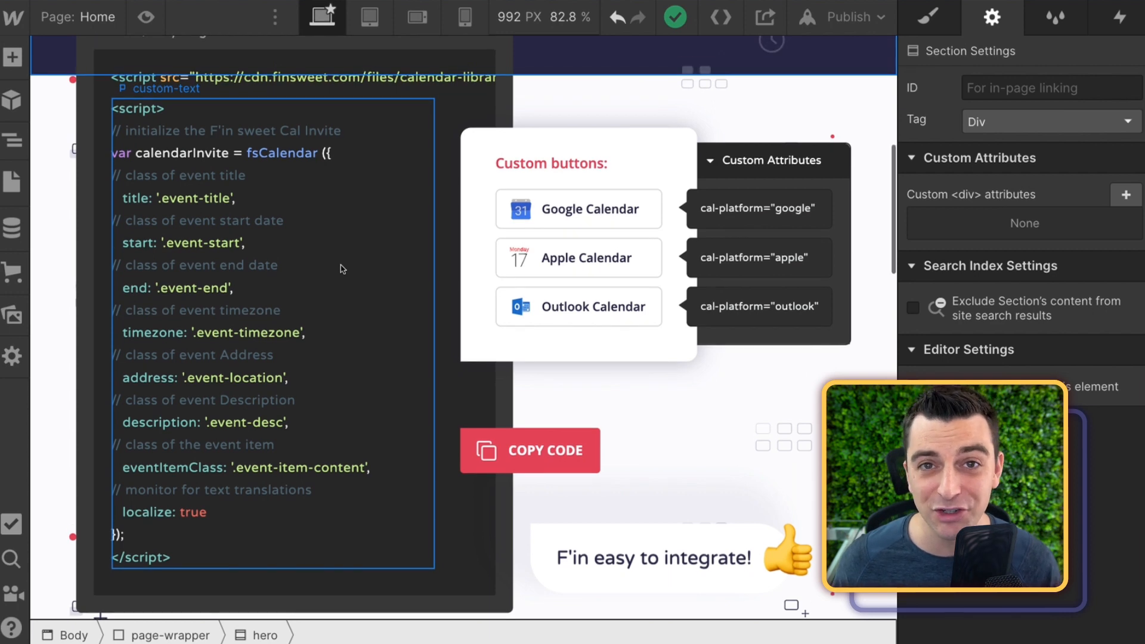
{"action": "left_click", "coordinate": [293, 85]}
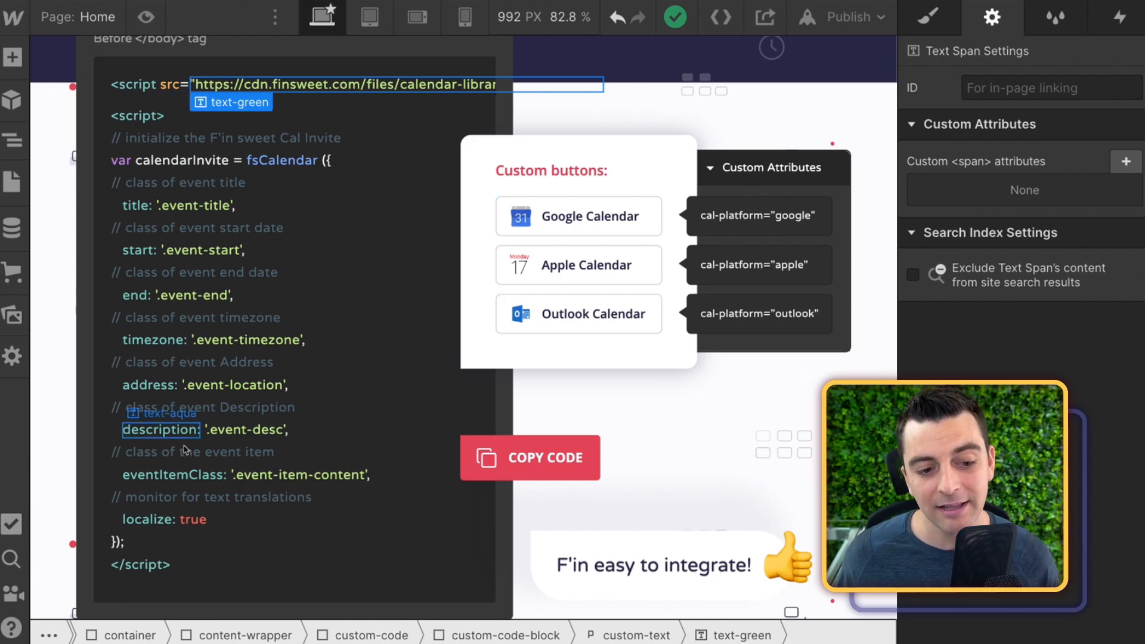
{"action": "left_click", "coordinate": [310, 446]}
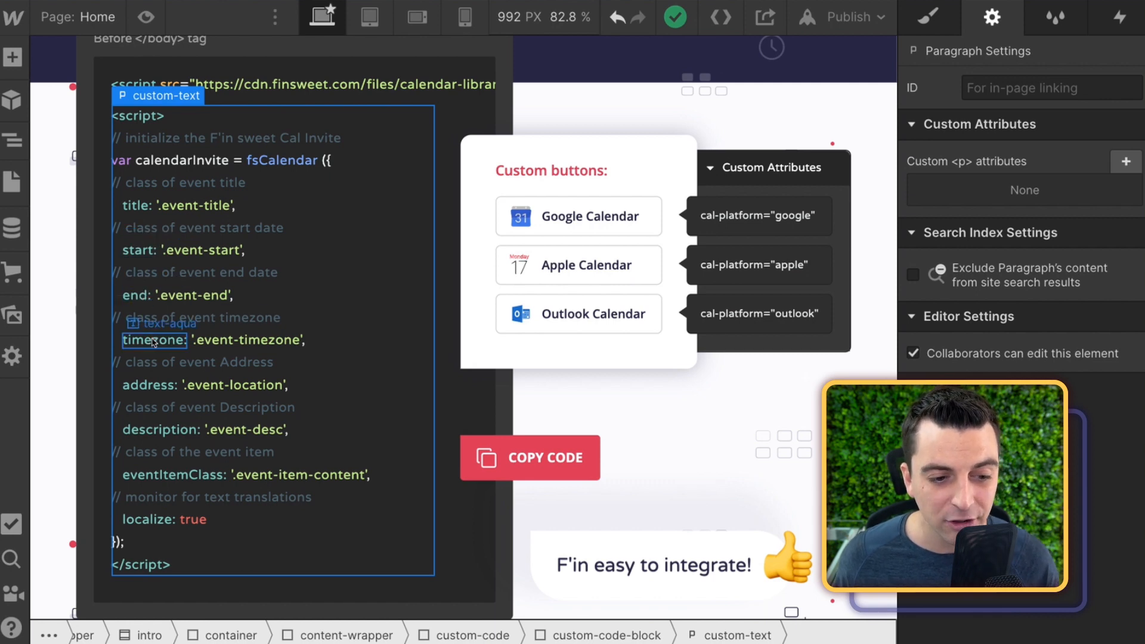
{"action": "left_click", "coordinate": [232, 348]}
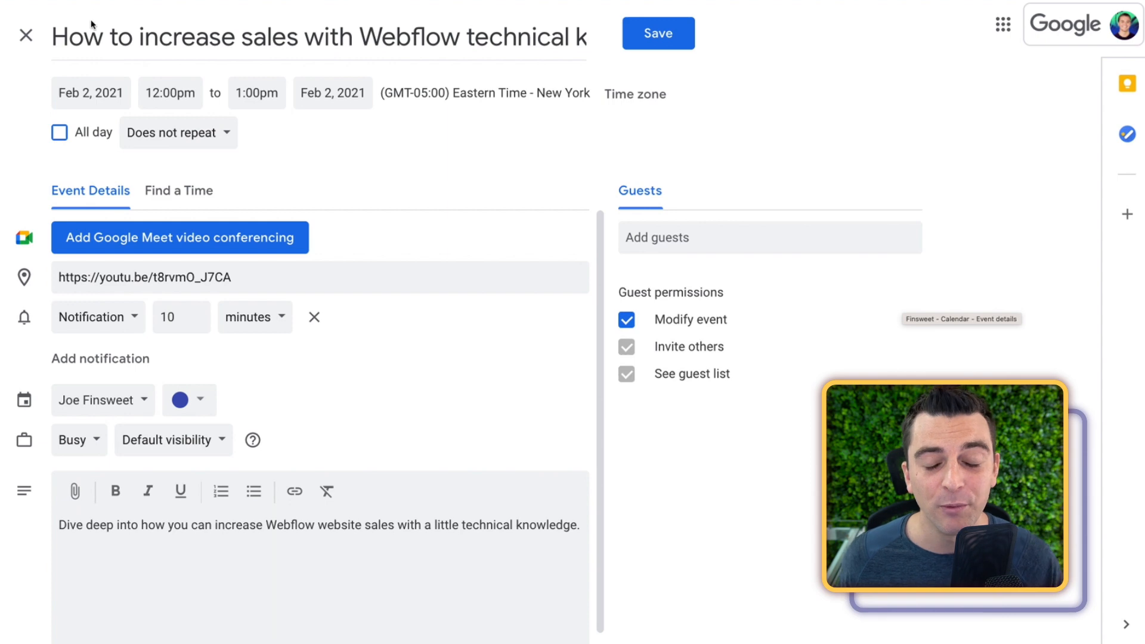
- Review the title and the start and end date and time of the Google Calendar event
{"action": "left_click", "coordinate": [103, 37]}
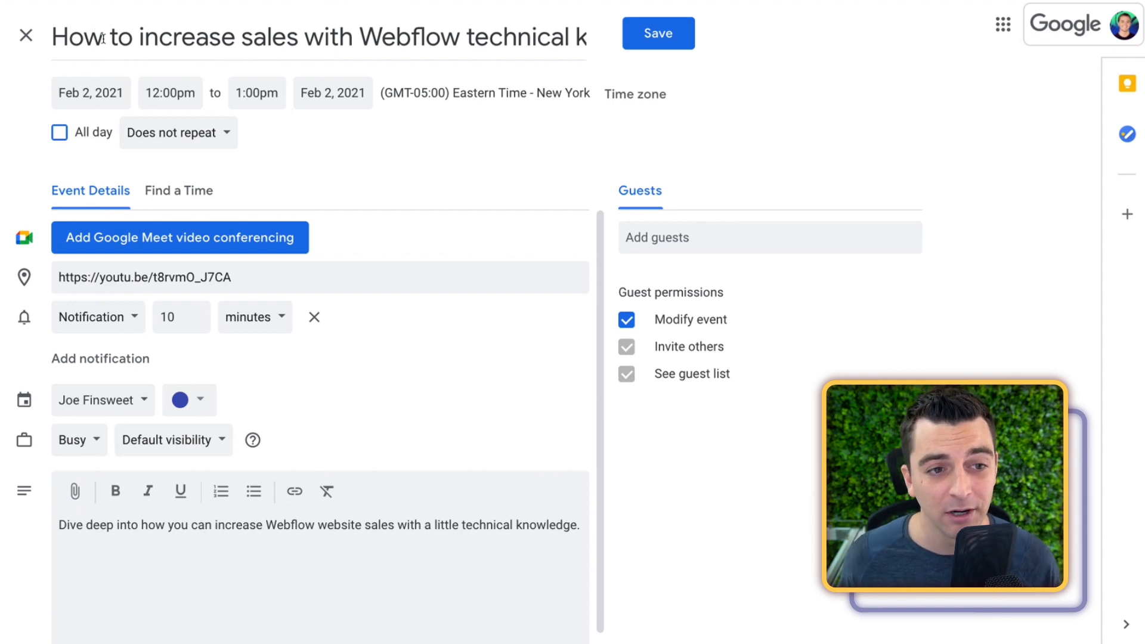
{"action": "left_click_drag", "start_coordinate": [55, 37], "coordinate": [534, 33]}
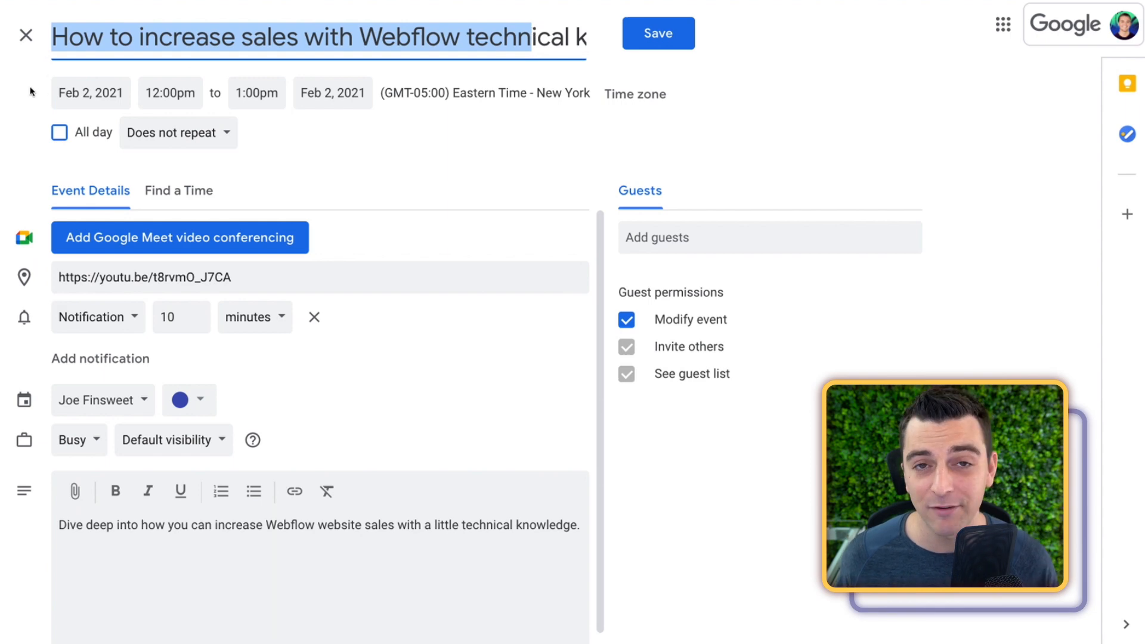
{"action": "left_click", "coordinate": [89, 94]}
{"action": "left_click", "coordinate": [175, 95]}
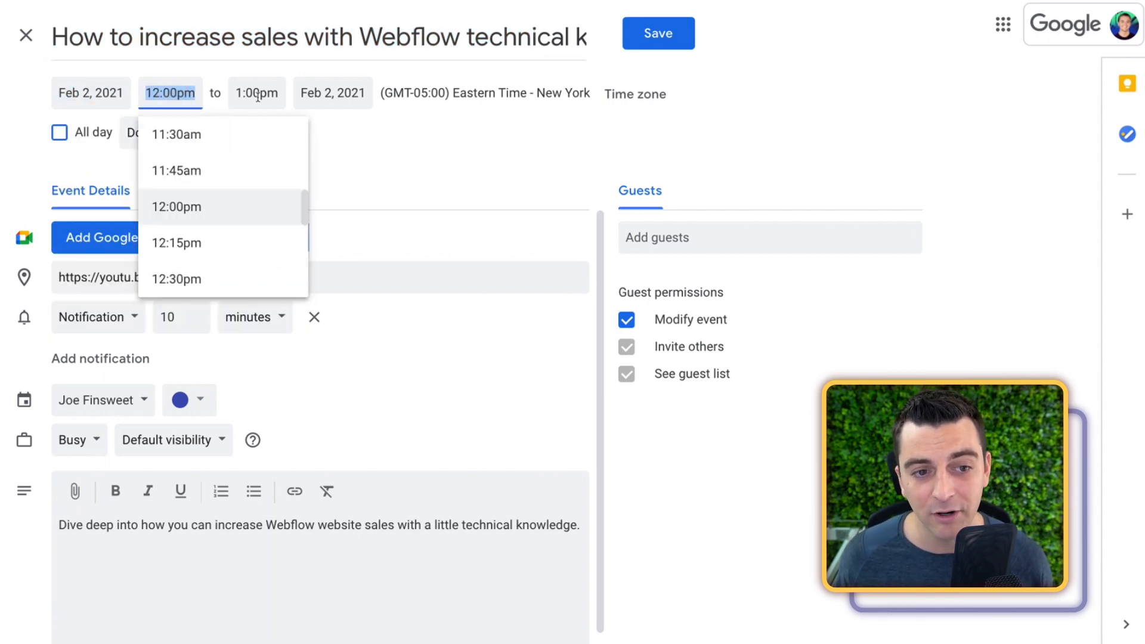
{"action": "left_click", "coordinate": [257, 103]}
{"action": "left_click", "coordinate": [345, 101]}
{"action": "left_click", "coordinate": [243, 157]}
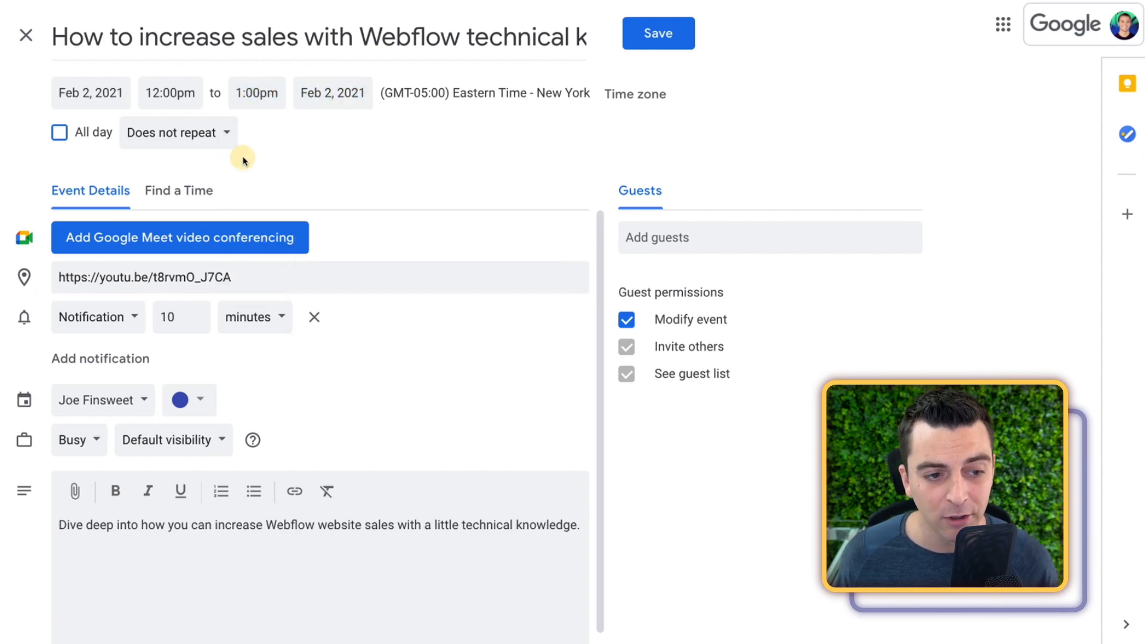
- Review the location link and the description of the Google Calendar event
{"action": "left_click", "coordinate": [246, 276]}
{"action": "triple_click", "coordinate": [139, 268]}
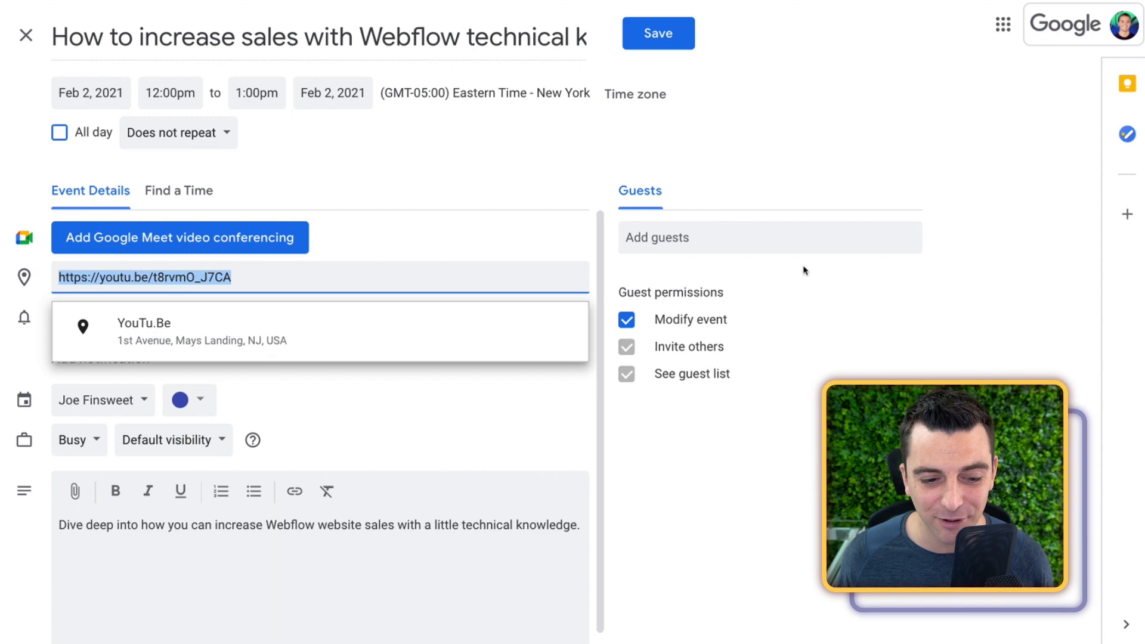
{"action": "left_click", "coordinate": [583, 498]}
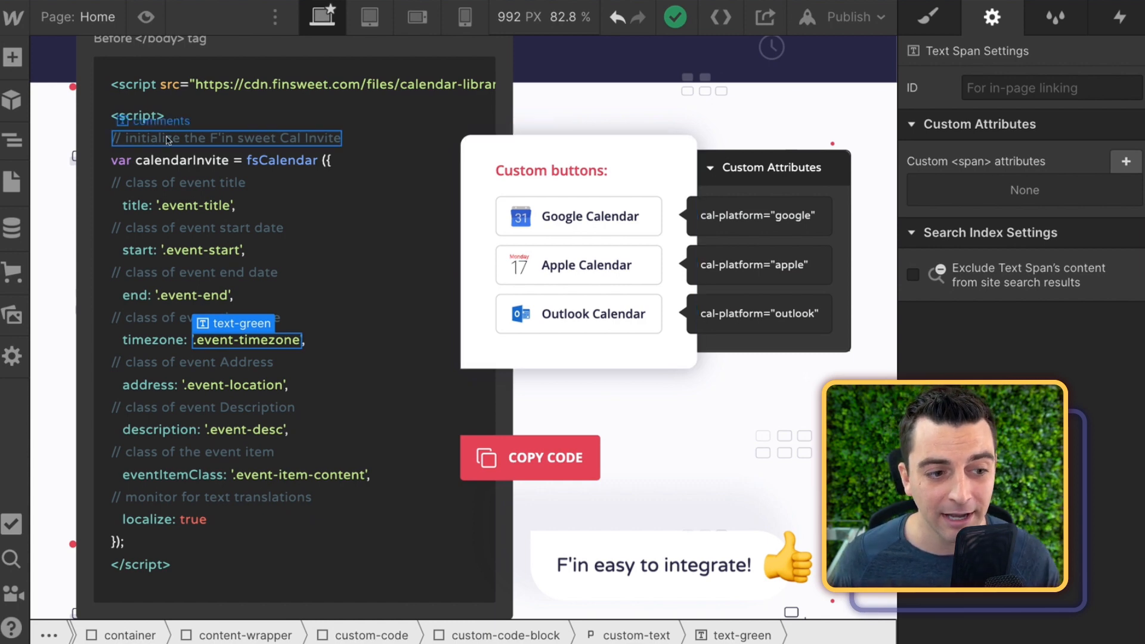
- Back in Webflow, open the Events CMS collection's settings and examine its custom fields
{"action": "left_click", "coordinate": [12, 227]}
{"action": "mouse_move", "coordinate": [240, 111]}
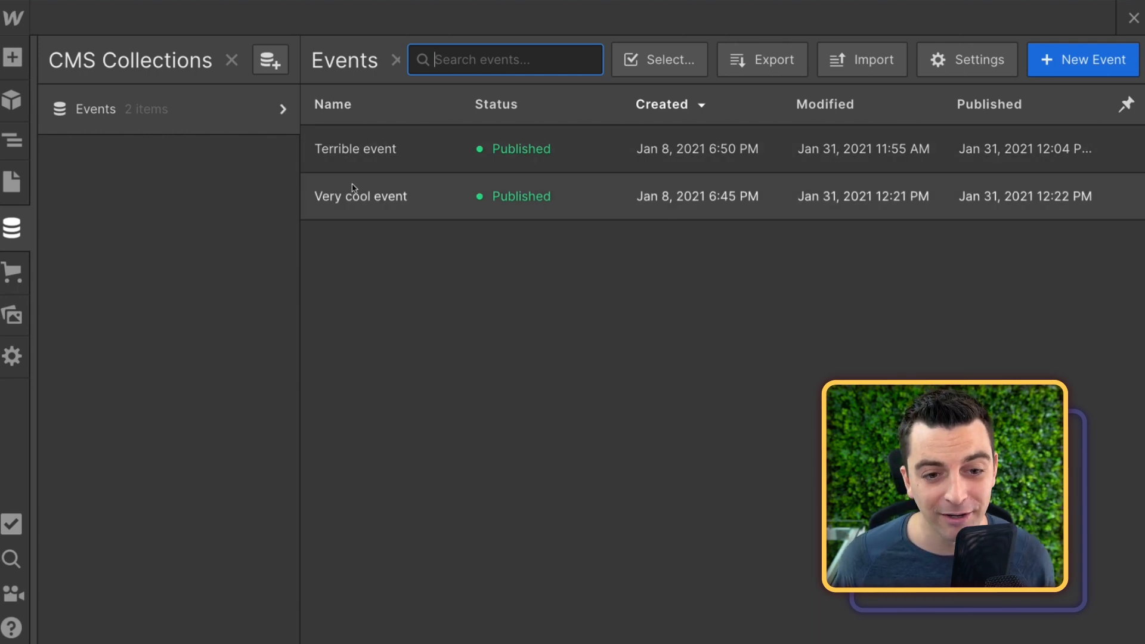
{"action": "left_click", "coordinate": [280, 110]}
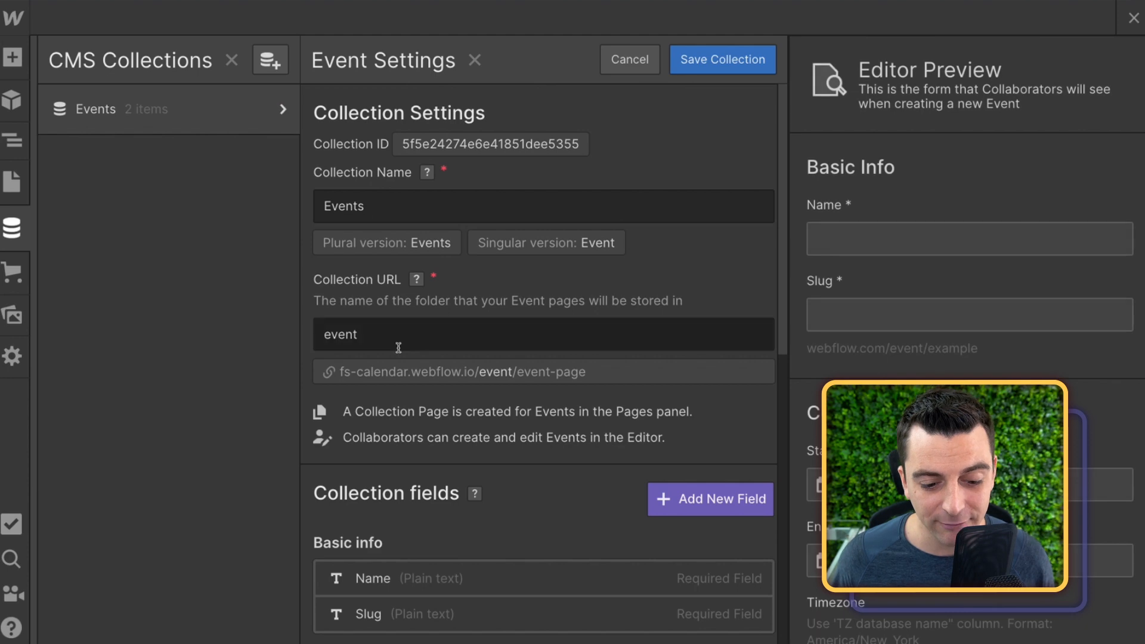
{"action": "scroll", "coordinate": [396, 340], "scroll_direction": "down", "scroll_amount": 5}
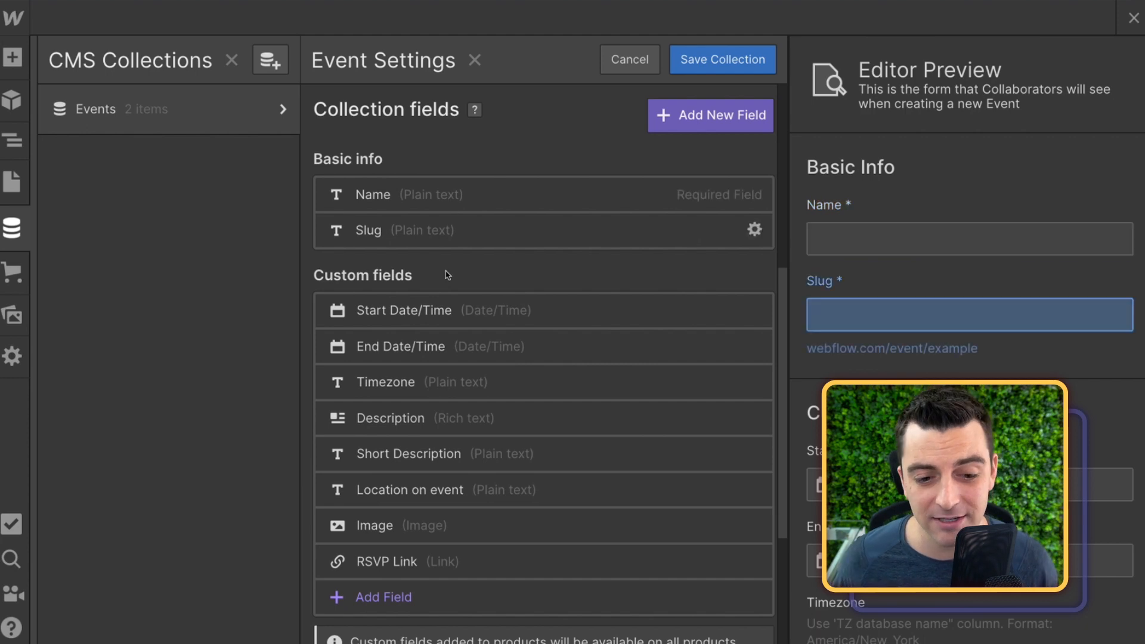
{"action": "scroll", "coordinate": [448, 280], "scroll_direction": "down", "scroll_amount": 1}
- Check the Start Date/Time field's options, close the field without changes and save the Events collection
{"action": "left_click", "coordinate": [398, 282]}
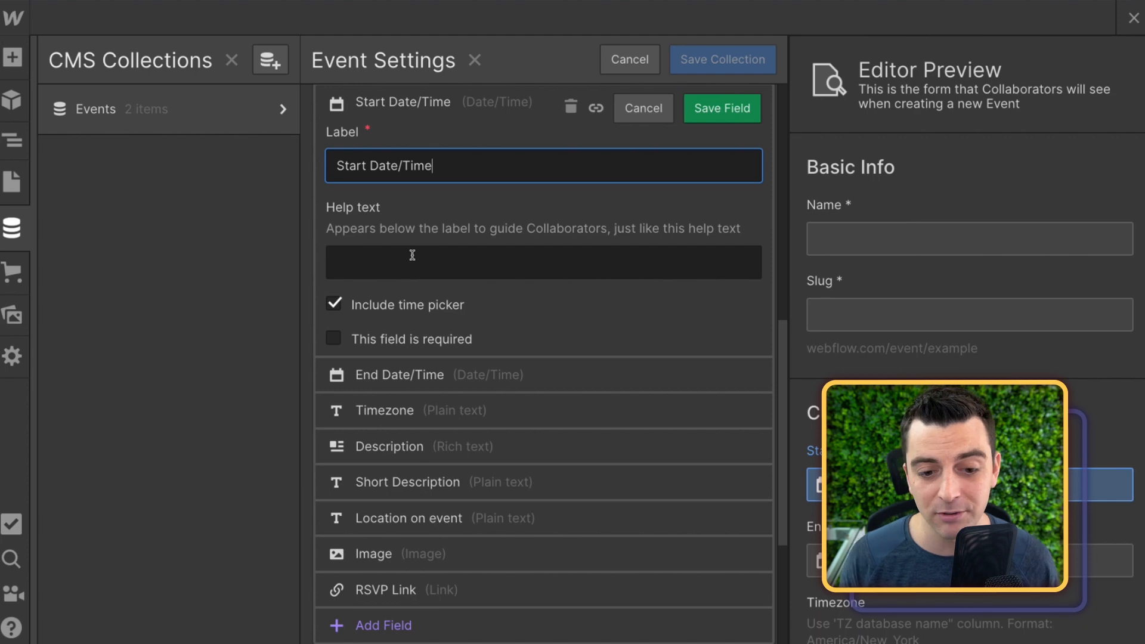
{"action": "left_click", "coordinate": [645, 107]}
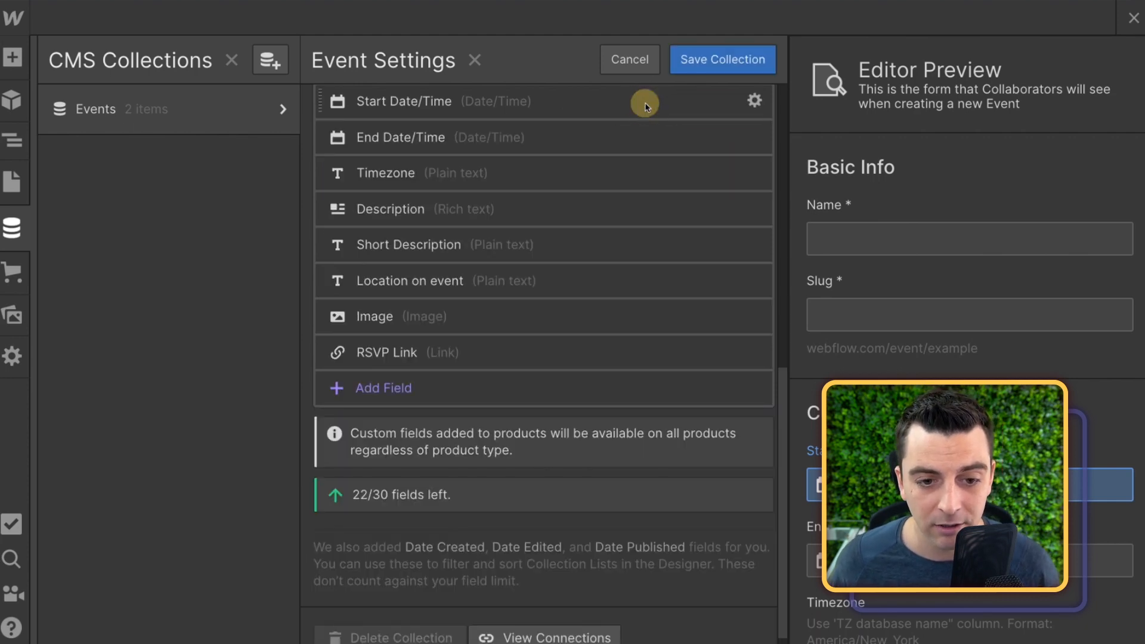
{"action": "scroll", "coordinate": [334, 179], "scroll_direction": "up", "scroll_amount": 1}
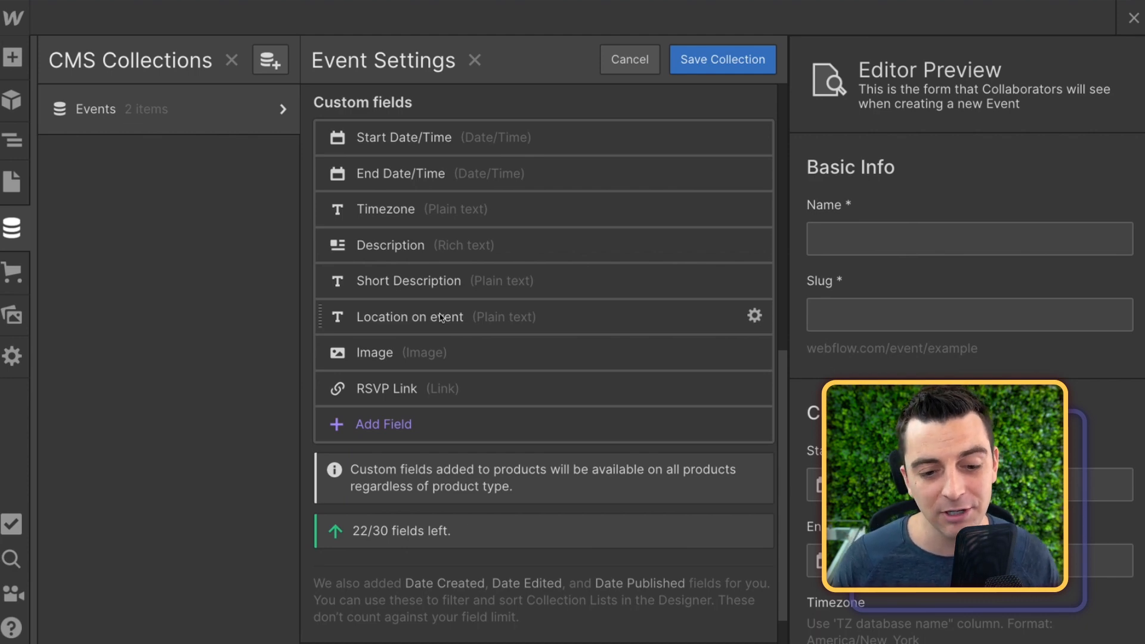
{"action": "left_click", "coordinate": [692, 59]}
- Open the Terrible event item and review its dates, timezone, descriptions, location, image and RSVP link
{"action": "left_click", "coordinate": [417, 140]}
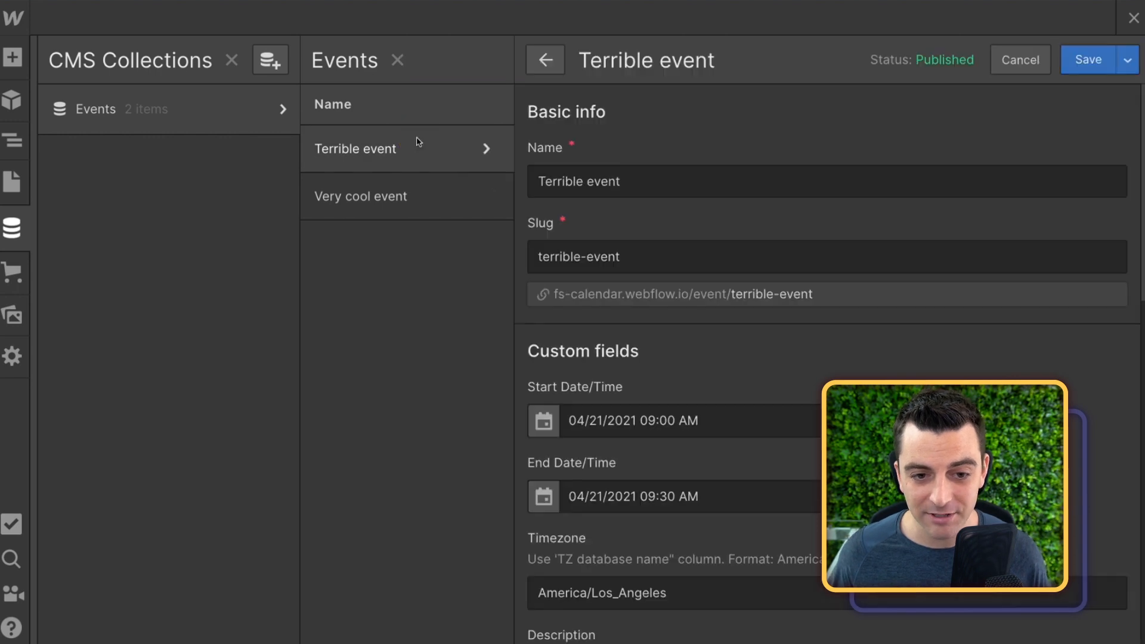
{"action": "scroll", "coordinate": [826, 328], "scroll_direction": "down", "scroll_amount": 2}
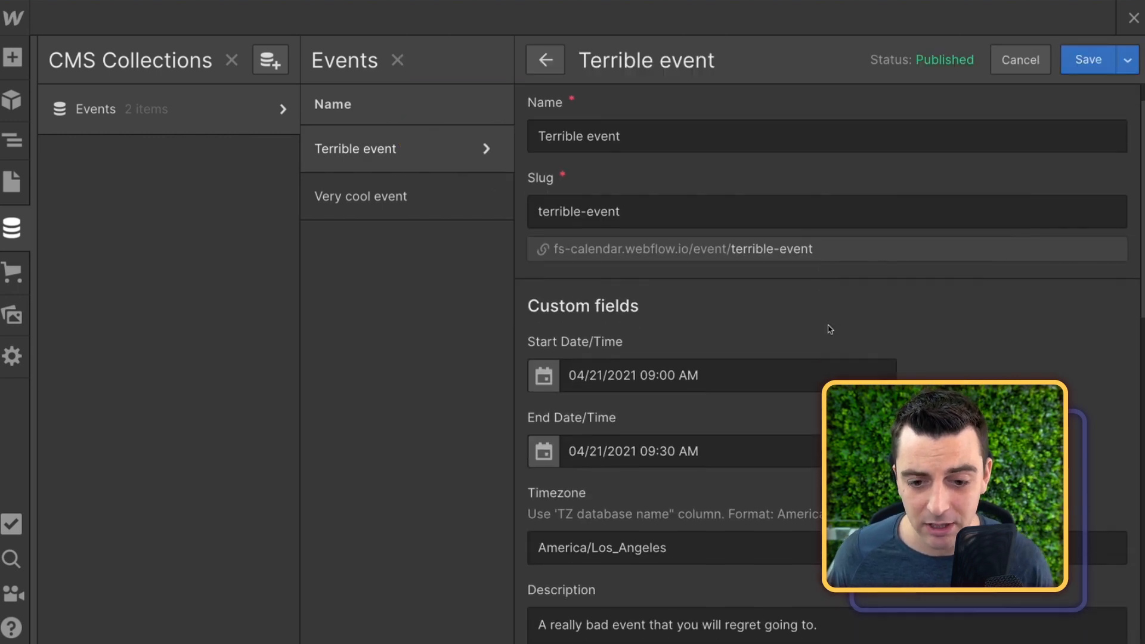
{"action": "scroll", "coordinate": [579, 347], "scroll_direction": "down", "scroll_amount": 5}
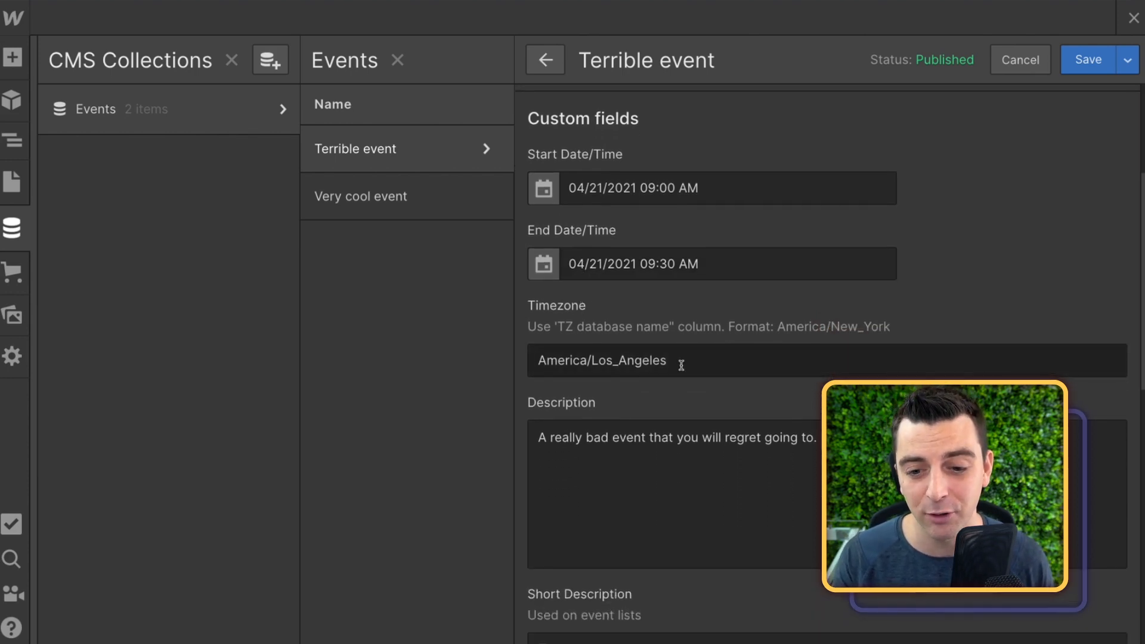
{"action": "scroll", "coordinate": [681, 365], "scroll_direction": "down", "scroll_amount": 6}
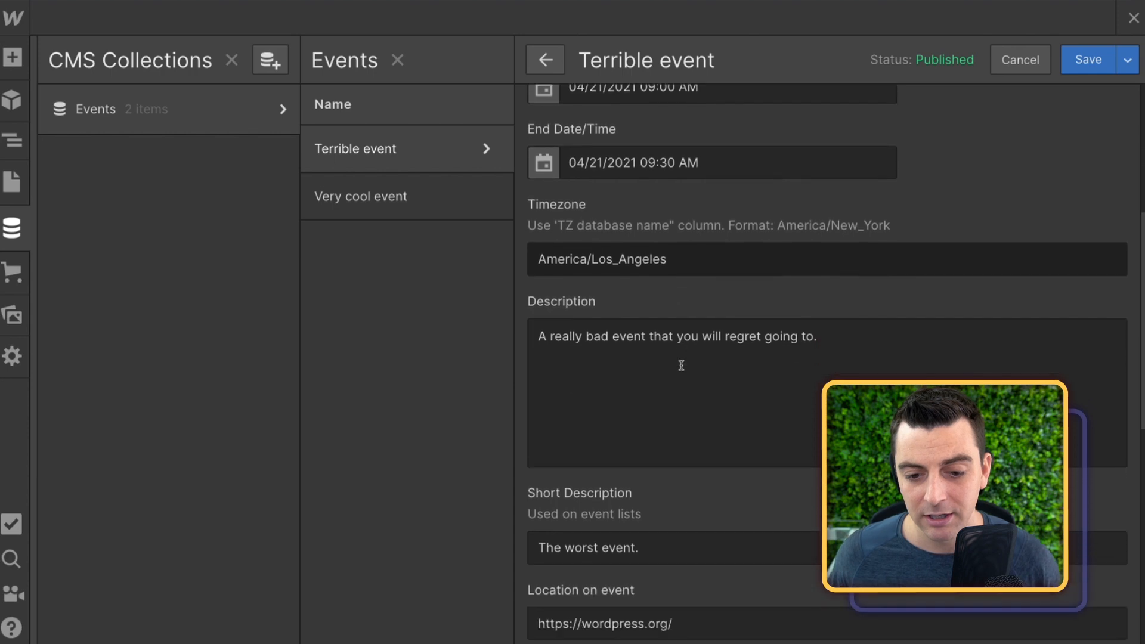
{"action": "scroll", "coordinate": [660, 304], "scroll_direction": "down", "scroll_amount": 4}
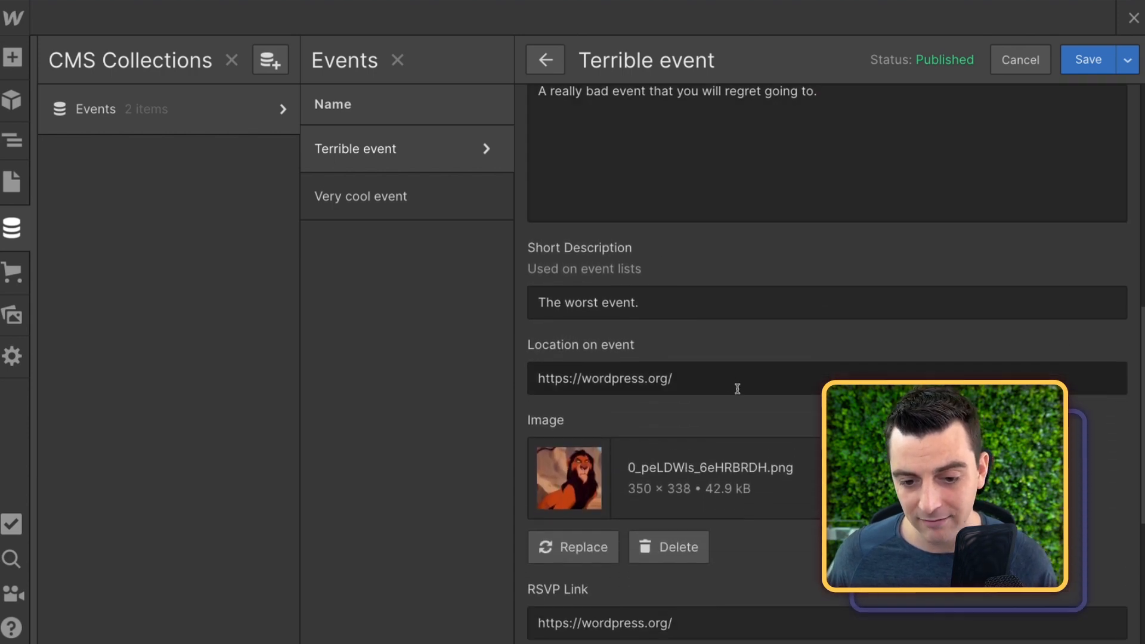
{"action": "scroll", "coordinate": [738, 388], "scroll_direction": "down", "scroll_amount": 8}
{"action": "scroll", "coordinate": [738, 387], "scroll_direction": "down", "scroll_amount": 1}
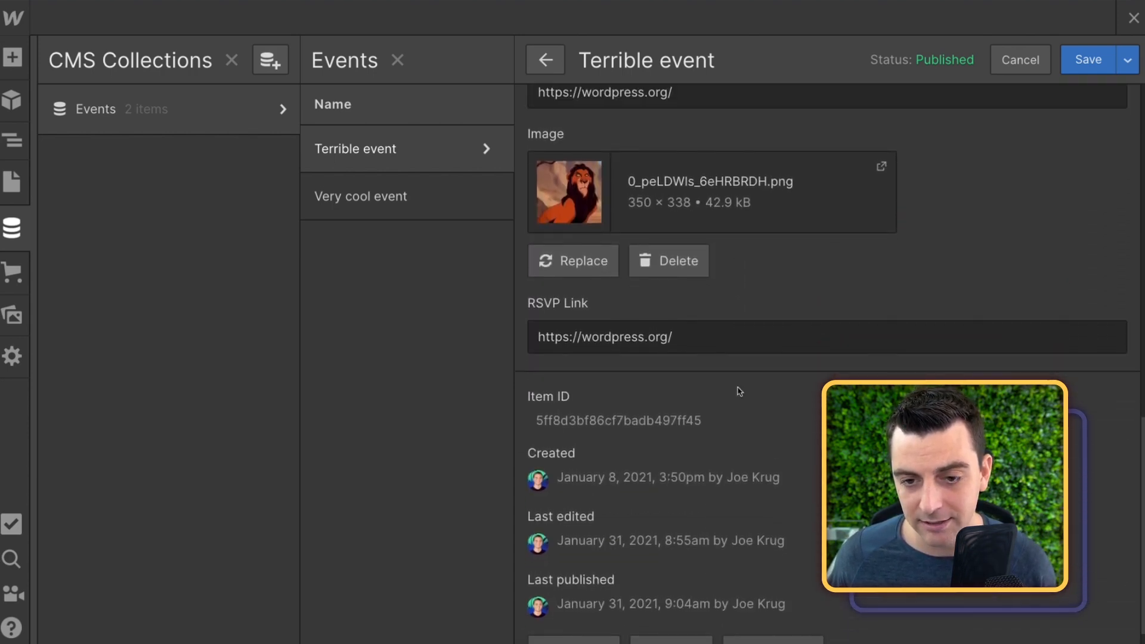
{"action": "scroll", "coordinate": [737, 387], "scroll_direction": "up", "scroll_amount": 10}
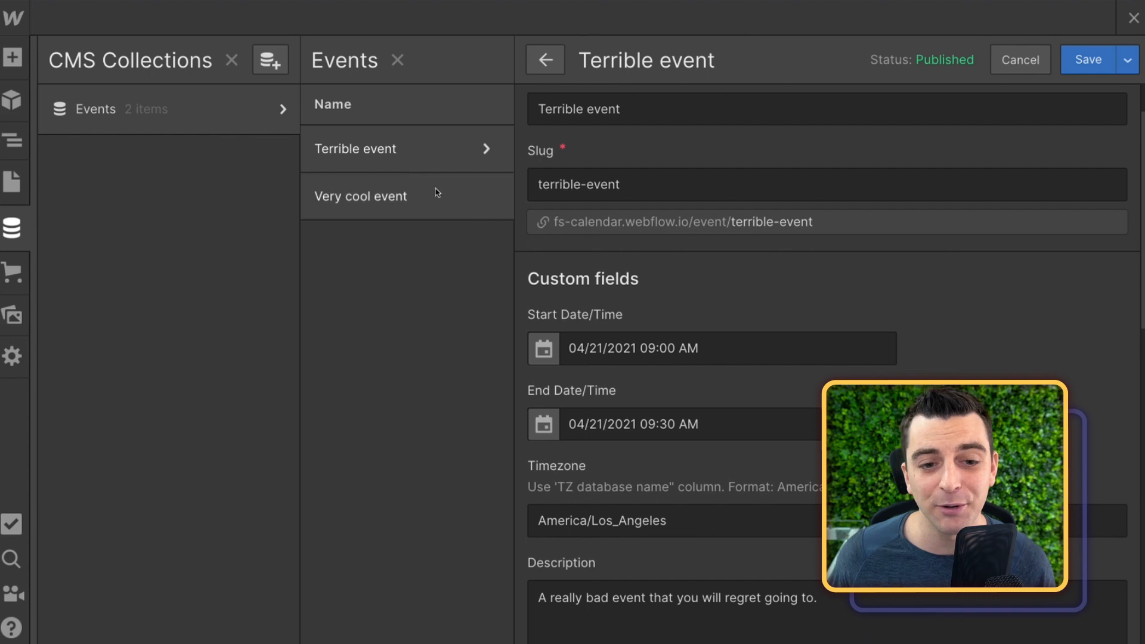
- Review the fields of the Very cool event item, save the item and return to the page design
{"action": "left_click", "coordinate": [397, 194]}
{"action": "scroll", "coordinate": [705, 213], "scroll_direction": "down", "scroll_amount": 1}
{"action": "scroll", "coordinate": [705, 214], "scroll_direction": "down", "scroll_amount": 1}
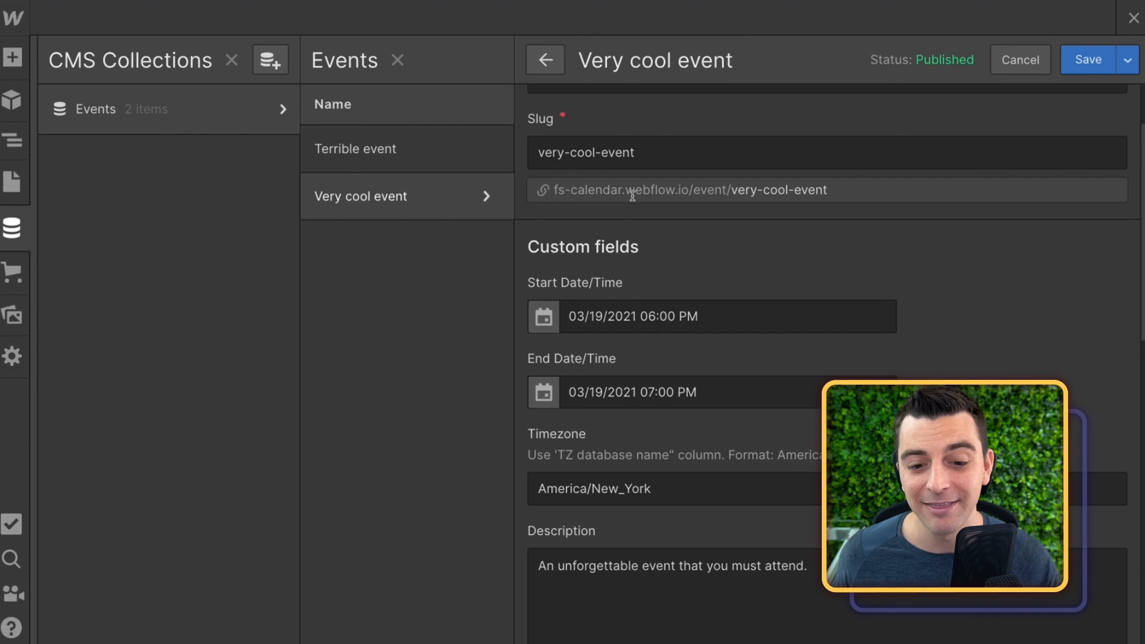
{"action": "scroll", "coordinate": [642, 231], "scroll_direction": "down", "scroll_amount": 4}
{"action": "scroll", "coordinate": [639, 231], "scroll_direction": "down", "scroll_amount": 3}
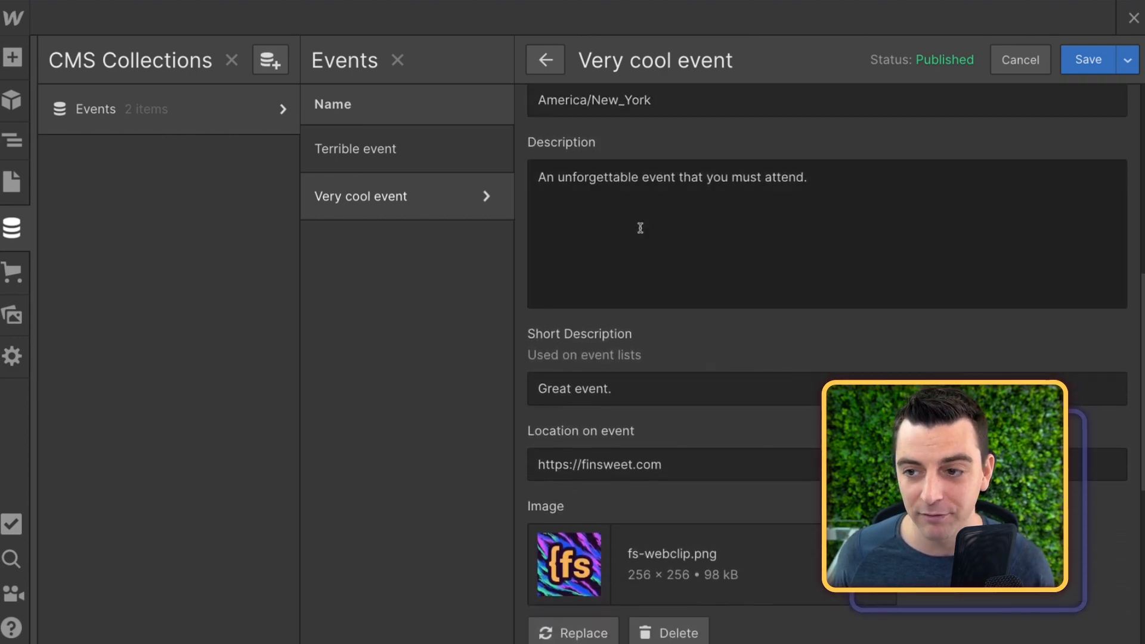
{"action": "left_click", "coordinate": [1078, 66]}
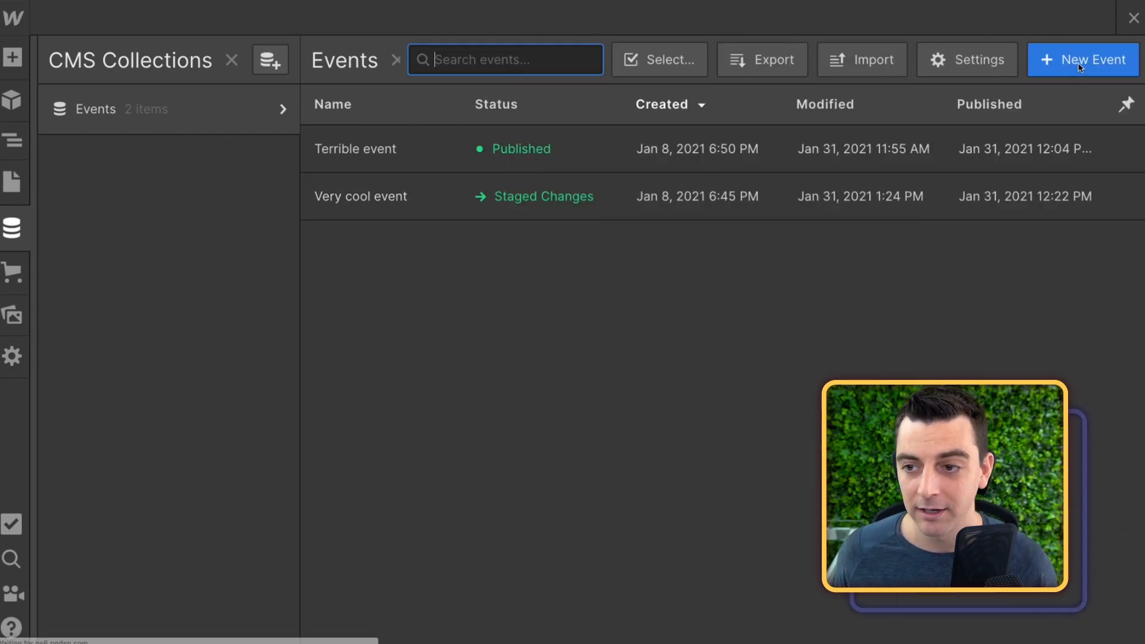
{"action": "left_click", "coordinate": [1134, 18]}
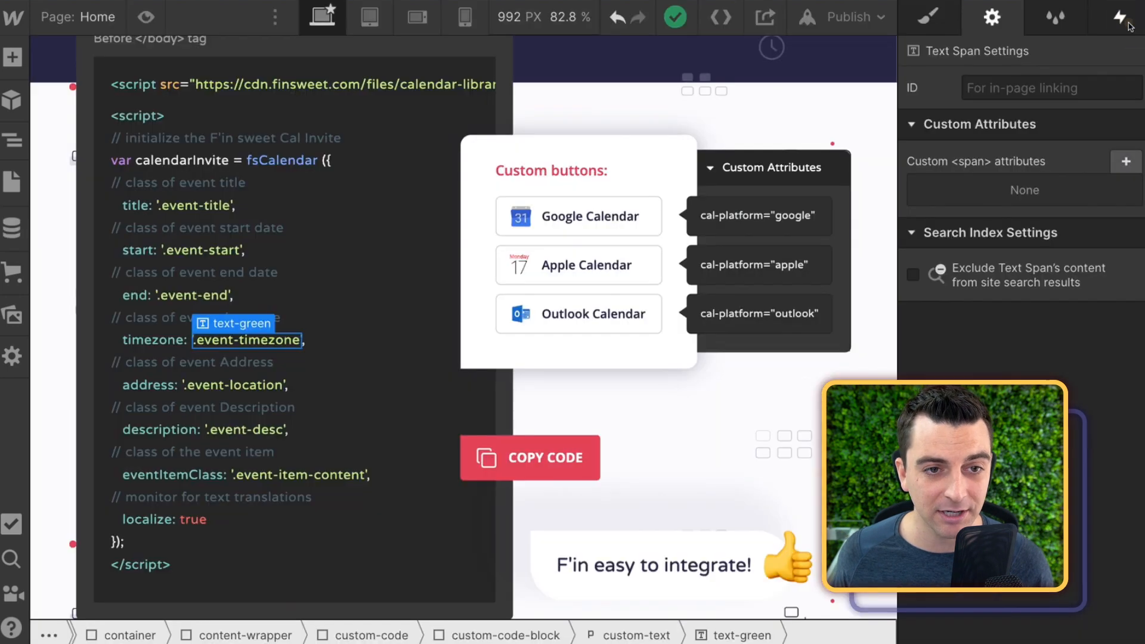